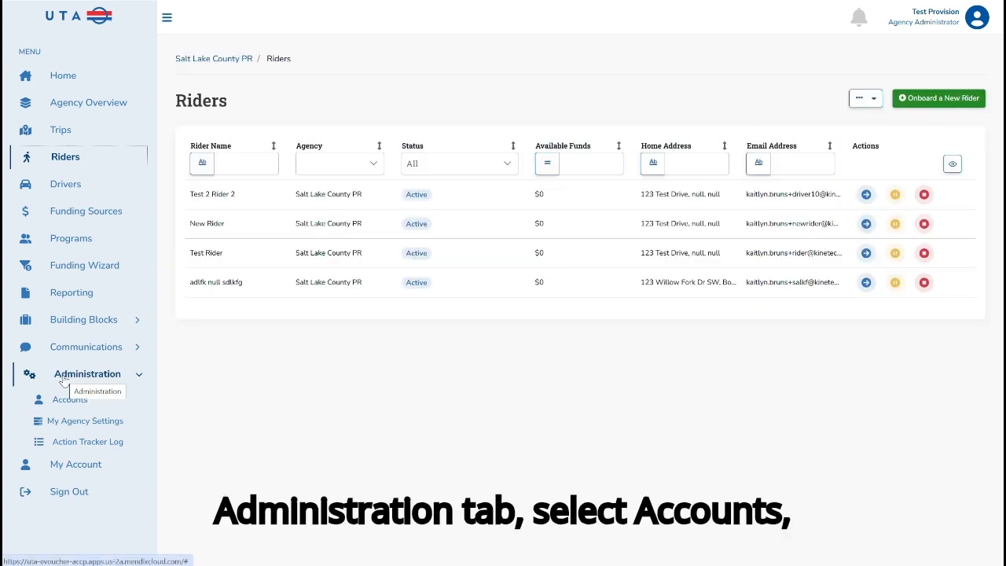
- Open the onboarding form for a new rider from the rider accounts overview under Administration
click(70, 401)
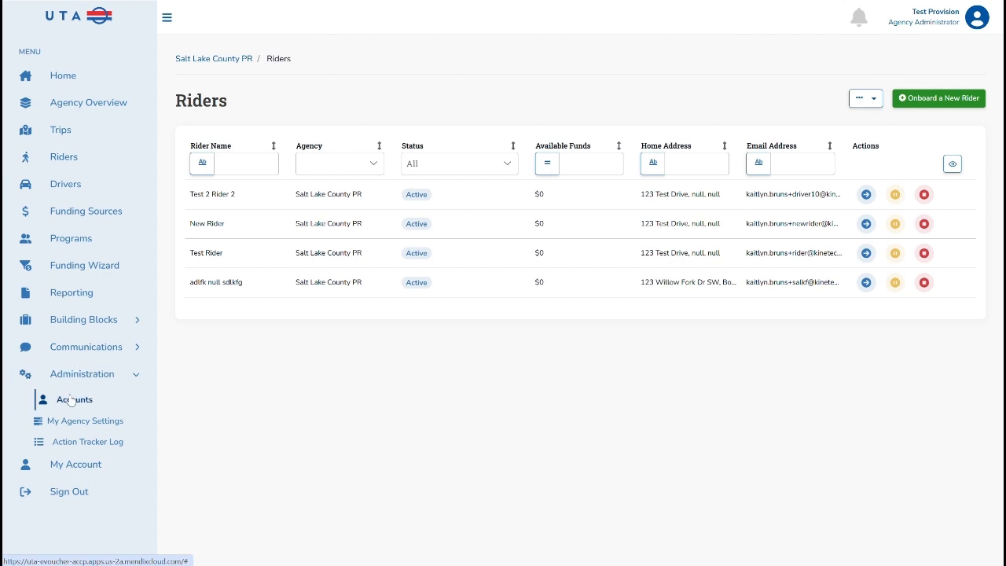
click(292, 194)
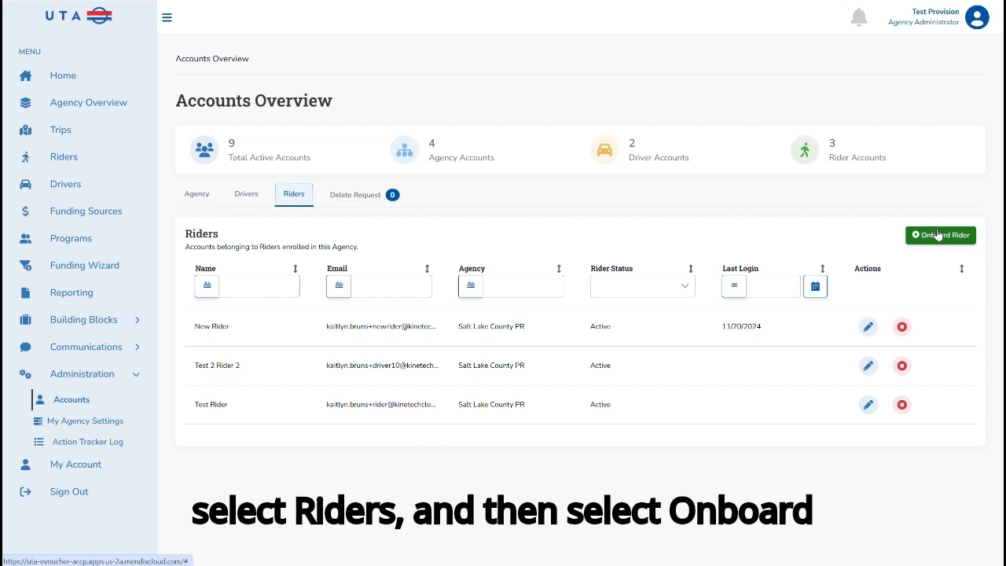
click(938, 236)
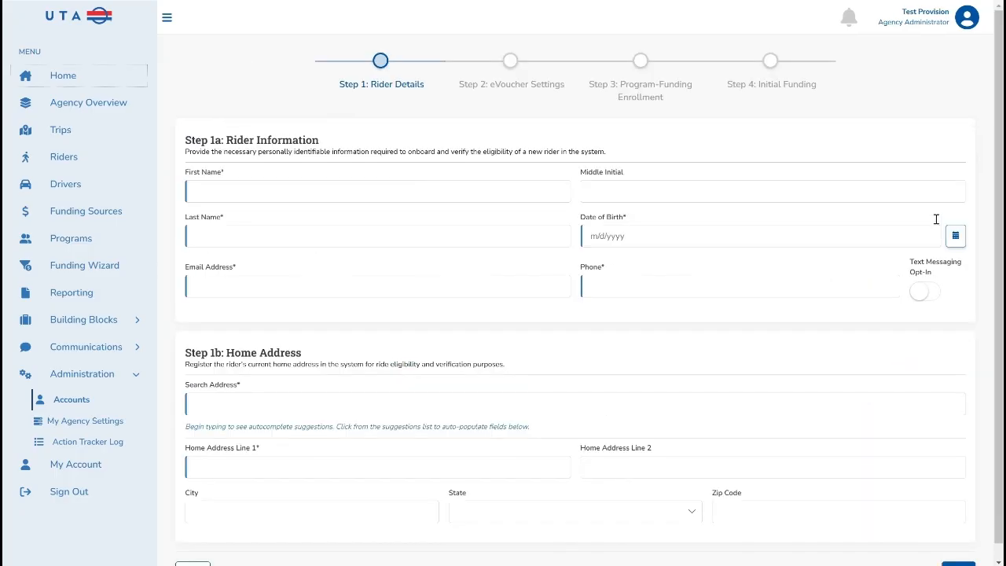
- Enter the rider's first name, last name and date of birth in the rider information section
scroll(537, 226, down, 1)
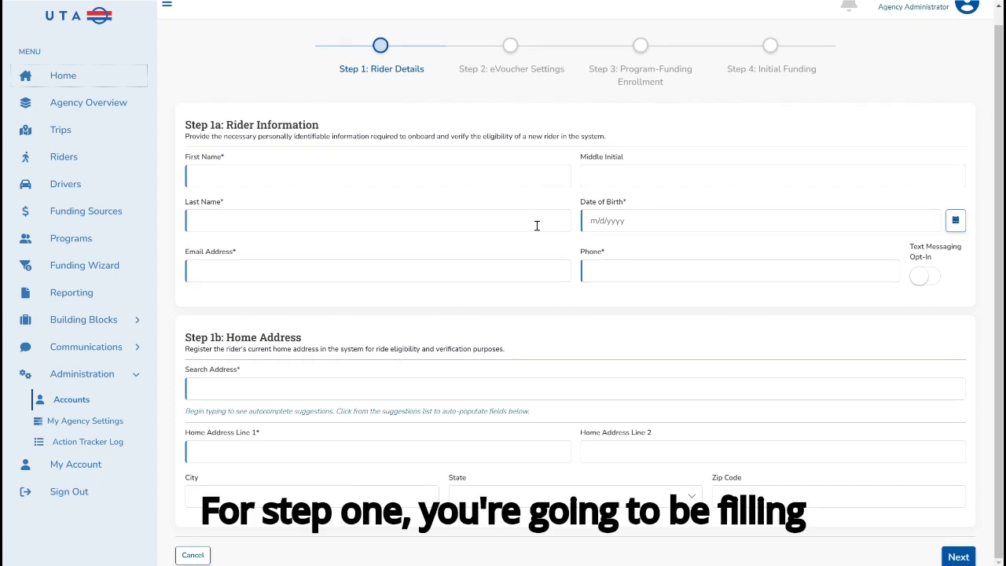
click(403, 173)
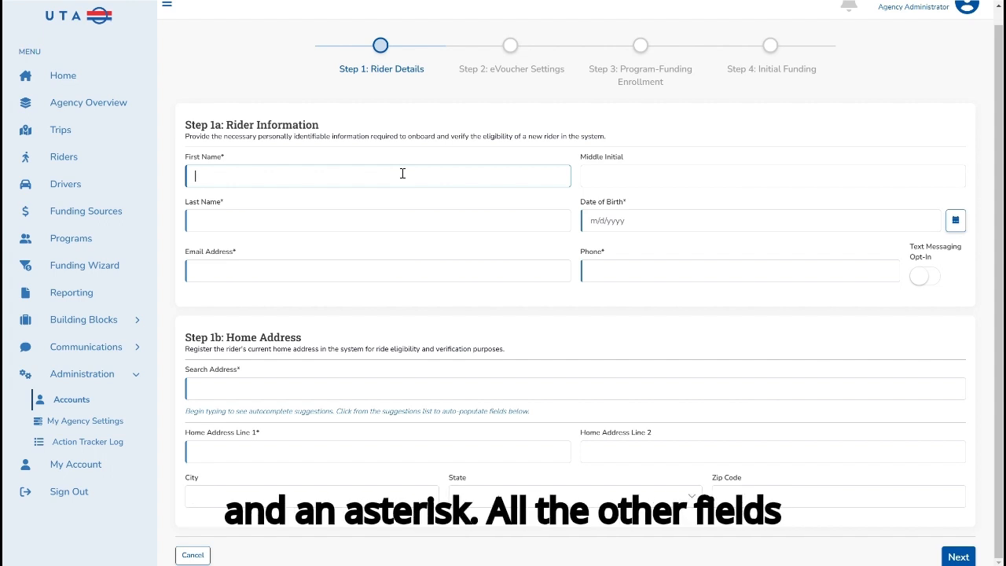
text(est New)
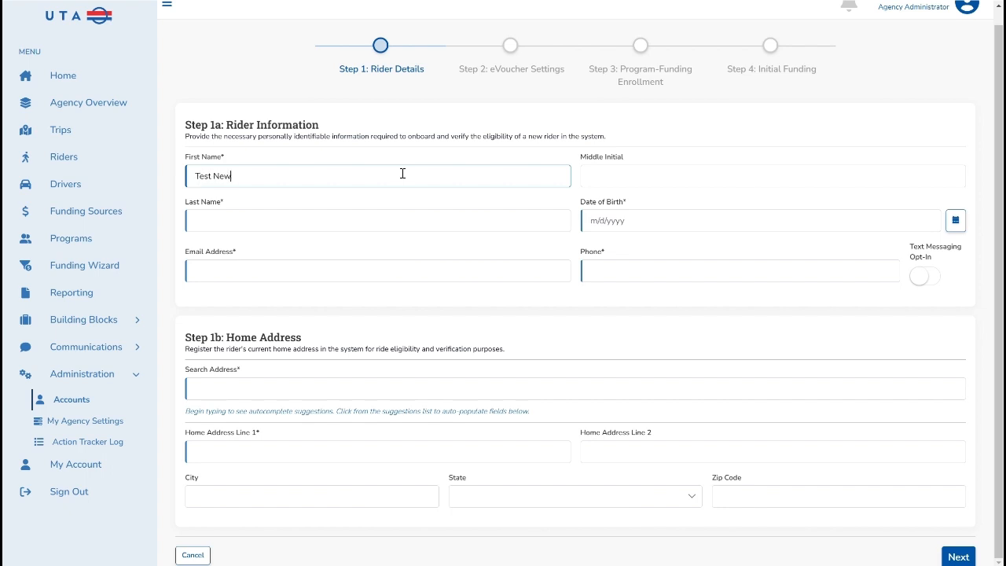
key(Tab)
key(Tab)
text(Rider)
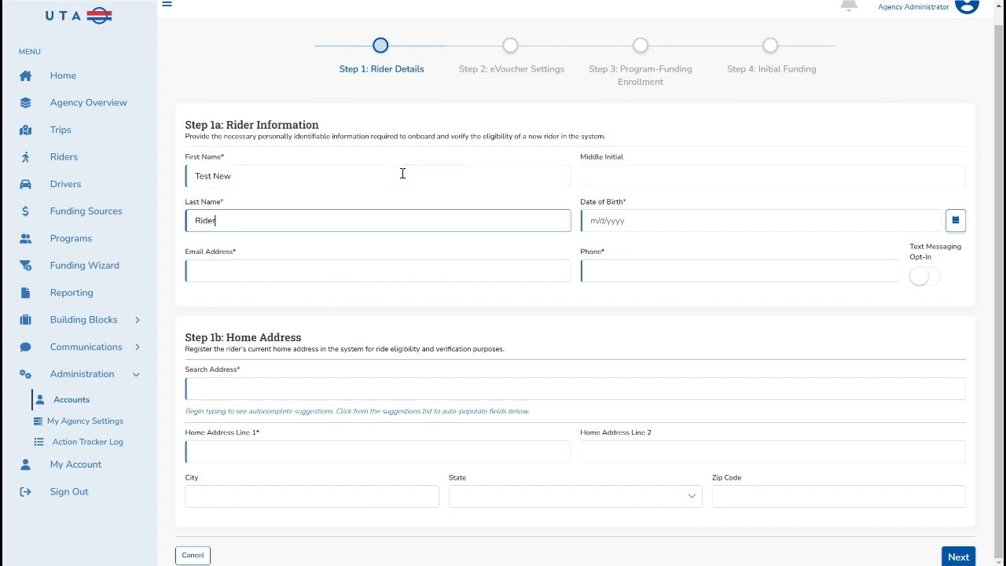
key(Tab)
text(1/1/197)
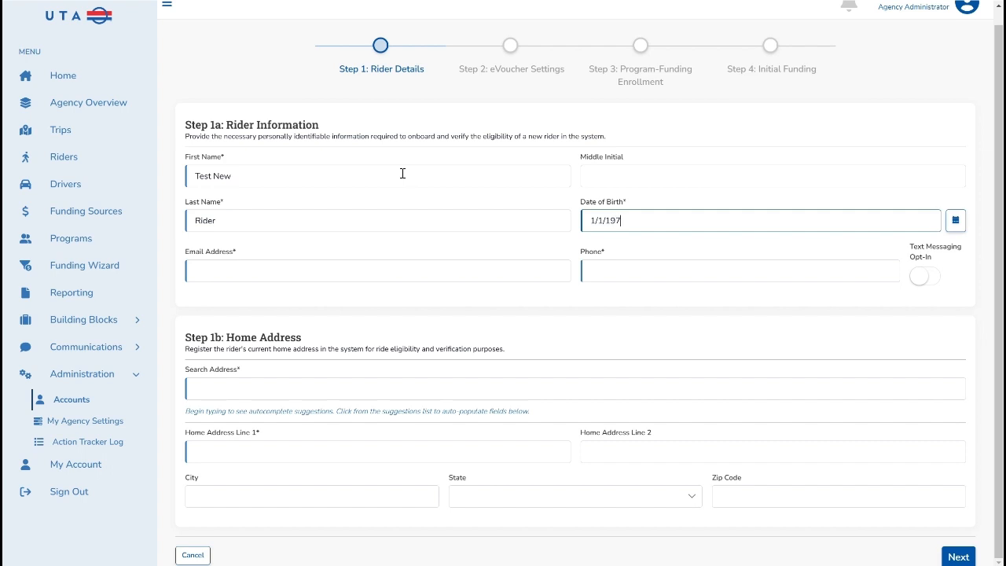
text(0)
- Fill in the rider's unique email address
key(Tab)
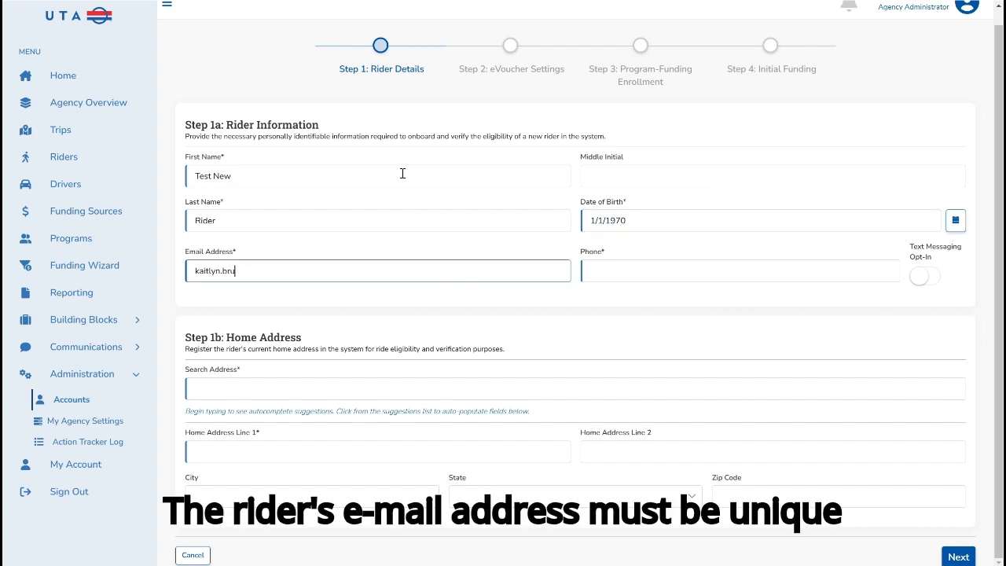
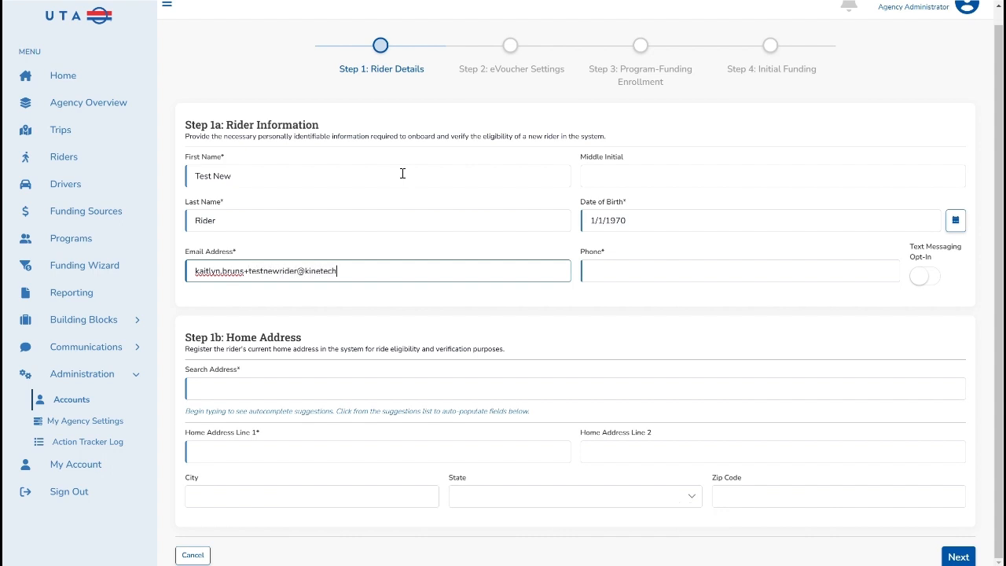
- Enter the rider's phone number and opt the rider in to text messaging
key(Tab)
text(11)
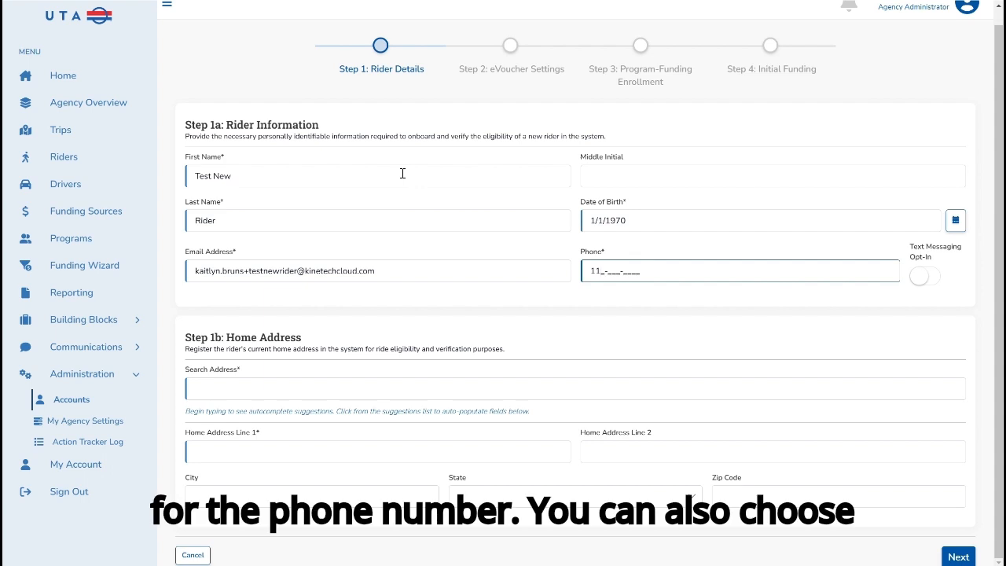
text(1-111-1111)
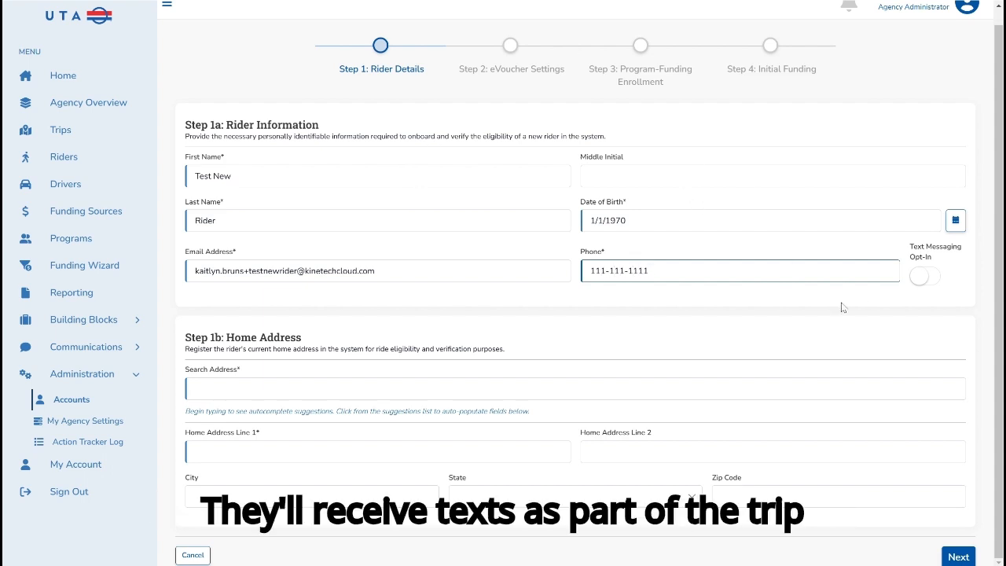
click(920, 277)
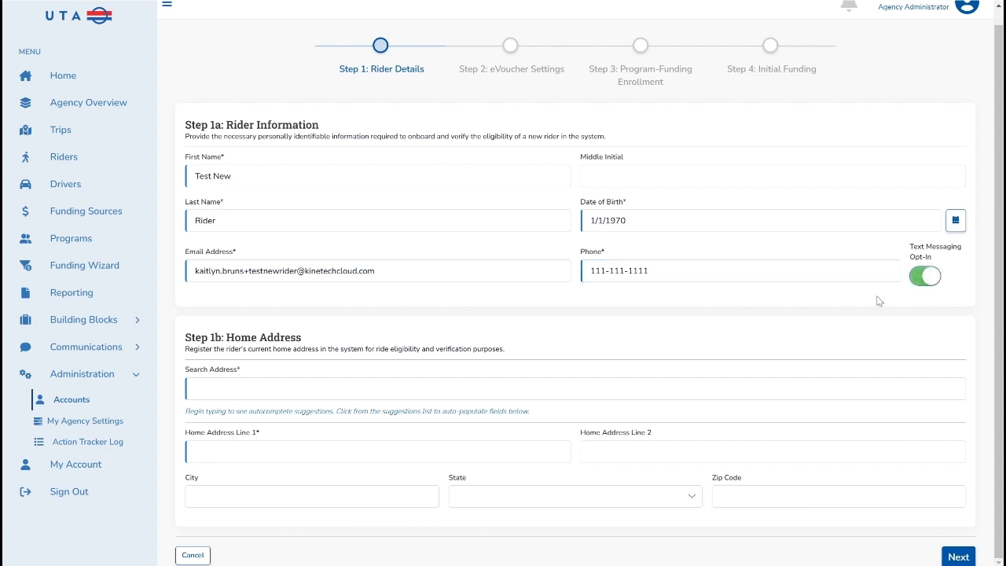
- Search for the rider's home address, accept the matching suggestion to fill the address fields, and continue to the eVoucher settings
click(310, 389)
text(123)
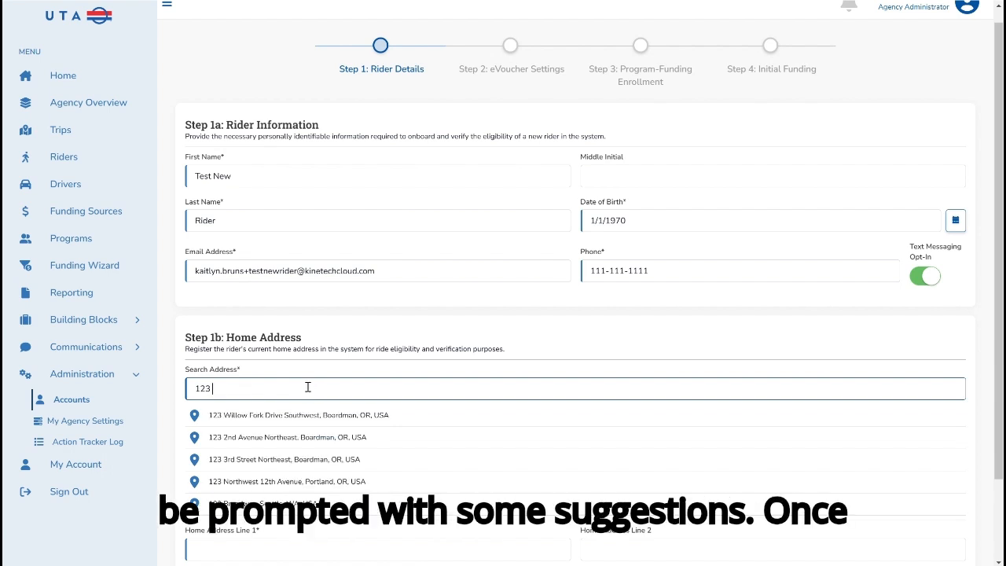
click(260, 437)
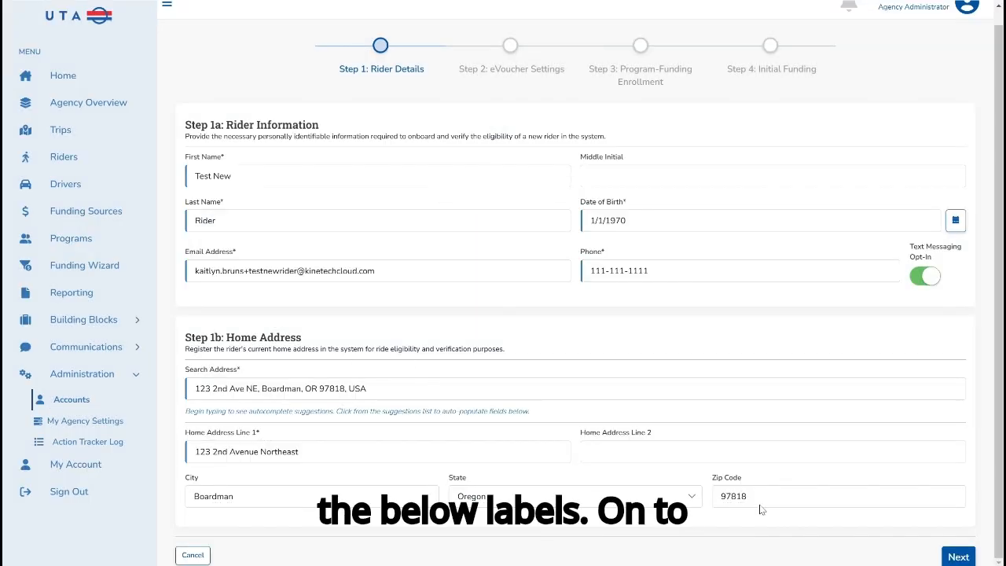
click(954, 555)
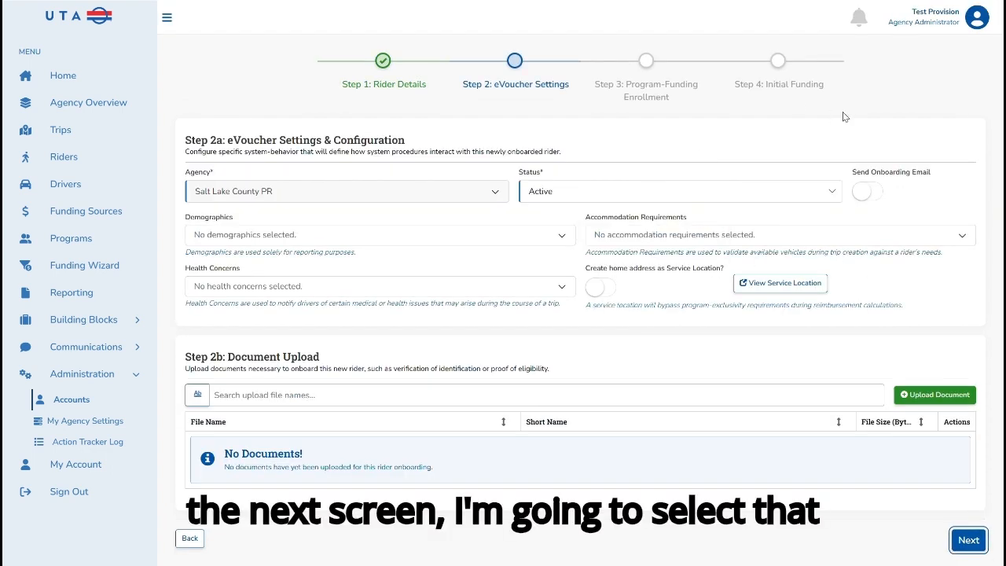
- Enable sending the onboarding email and add "Example Accommodation Requirement" to the rider's accommodation requirements
click(865, 192)
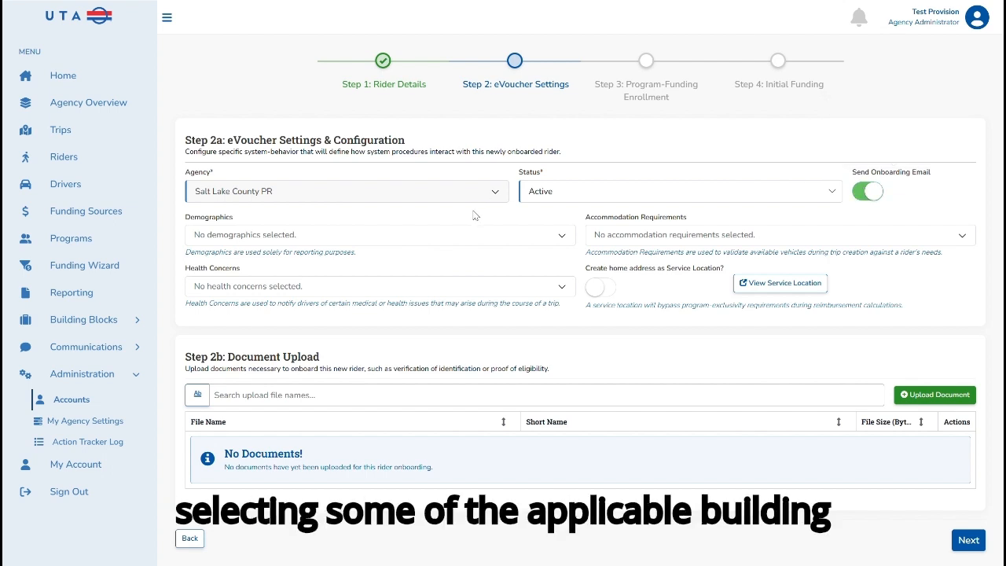
click(635, 234)
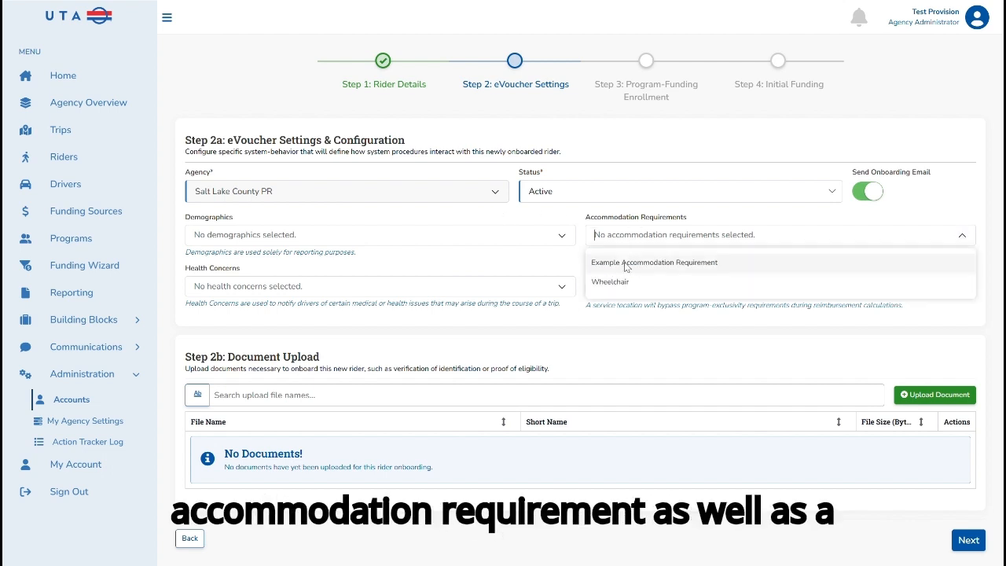
click(626, 263)
- Add "Test" to the rider's health concerns
click(365, 296)
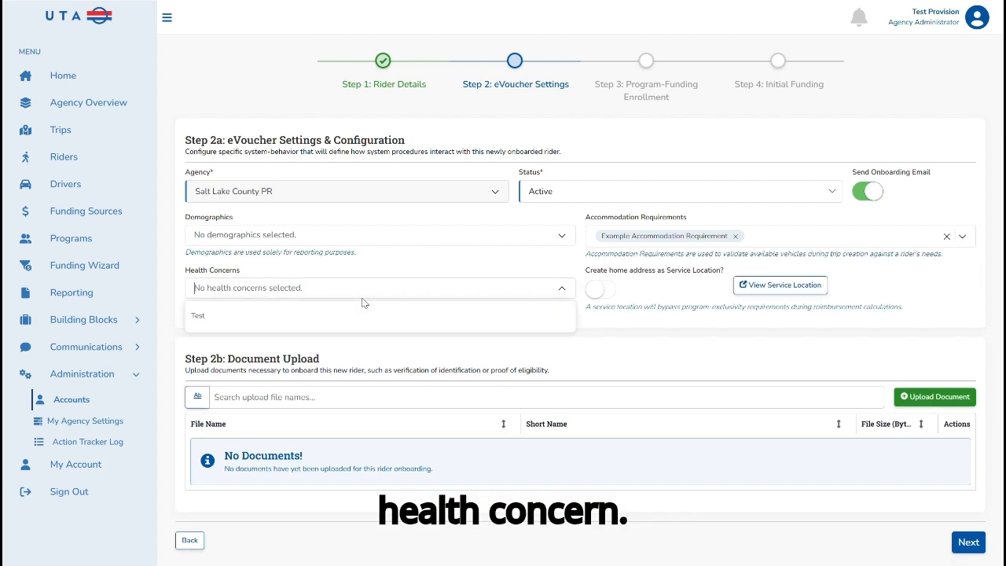
click(271, 316)
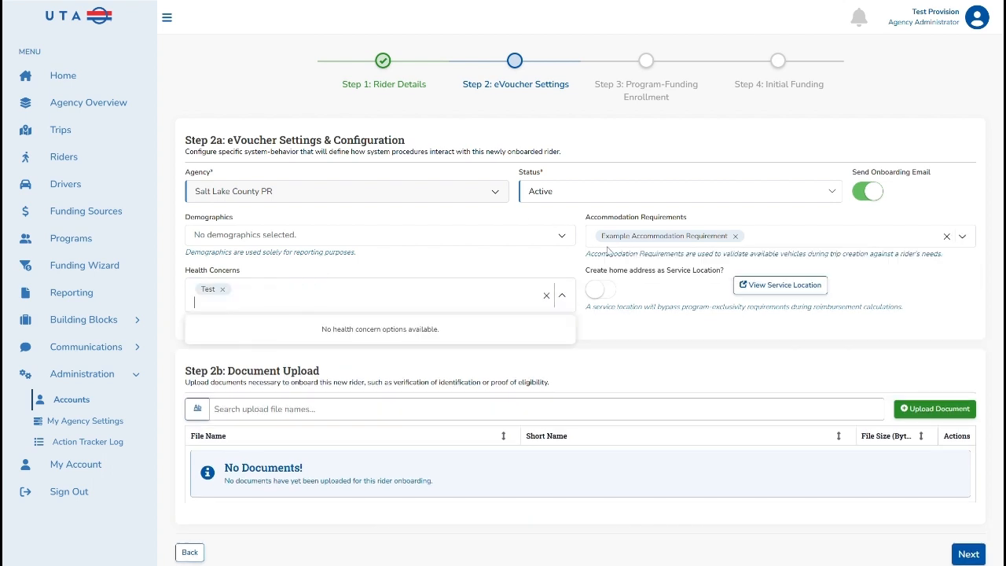
click(625, 272)
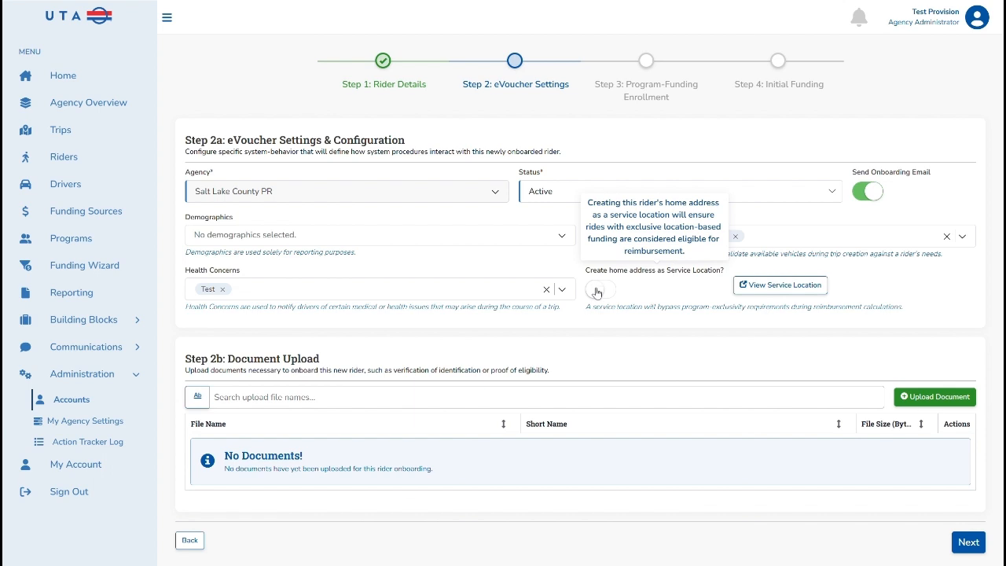
- Enable creating the home address as a service location and set its location type to Home
click(598, 290)
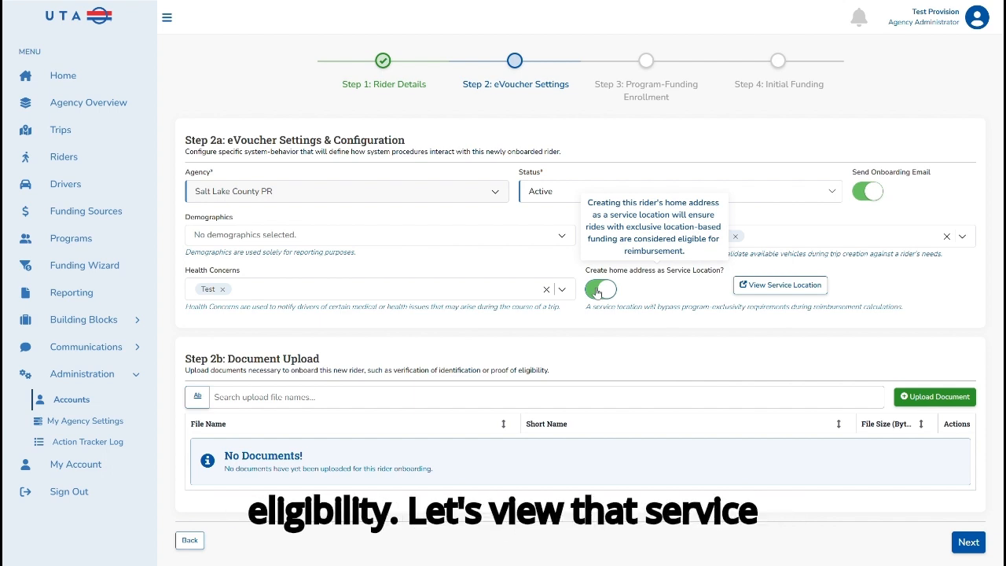
click(771, 286)
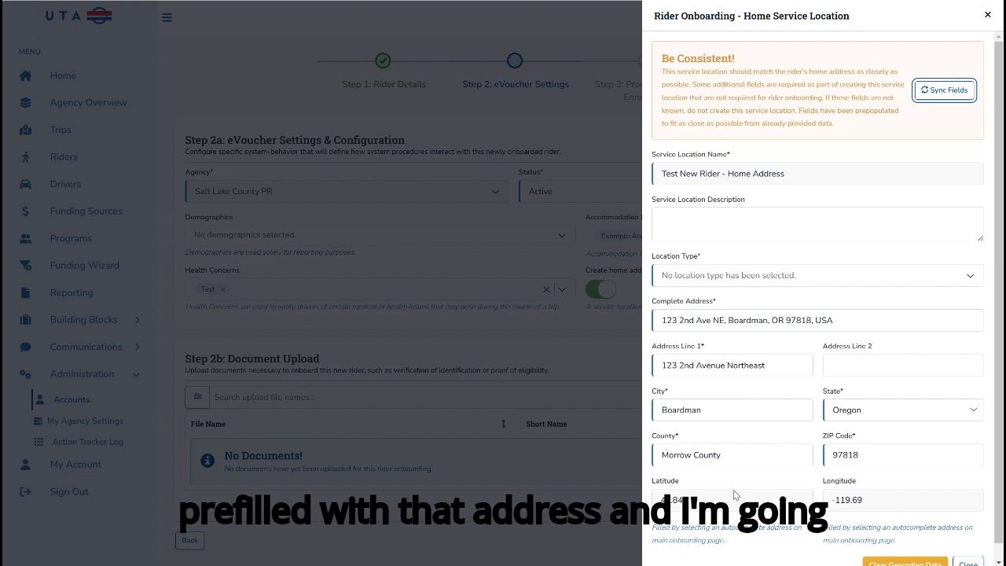
click(740, 274)
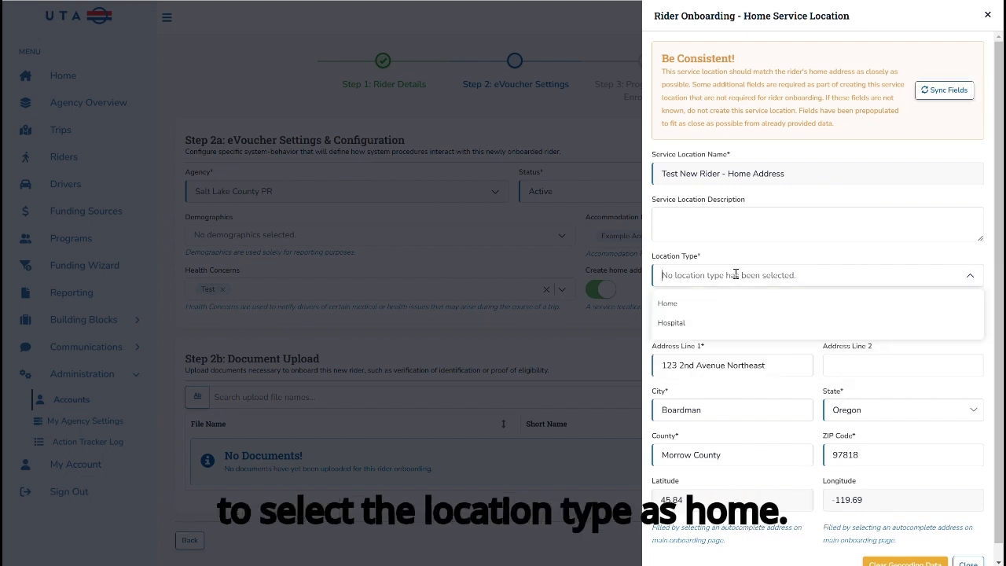
click(696, 304)
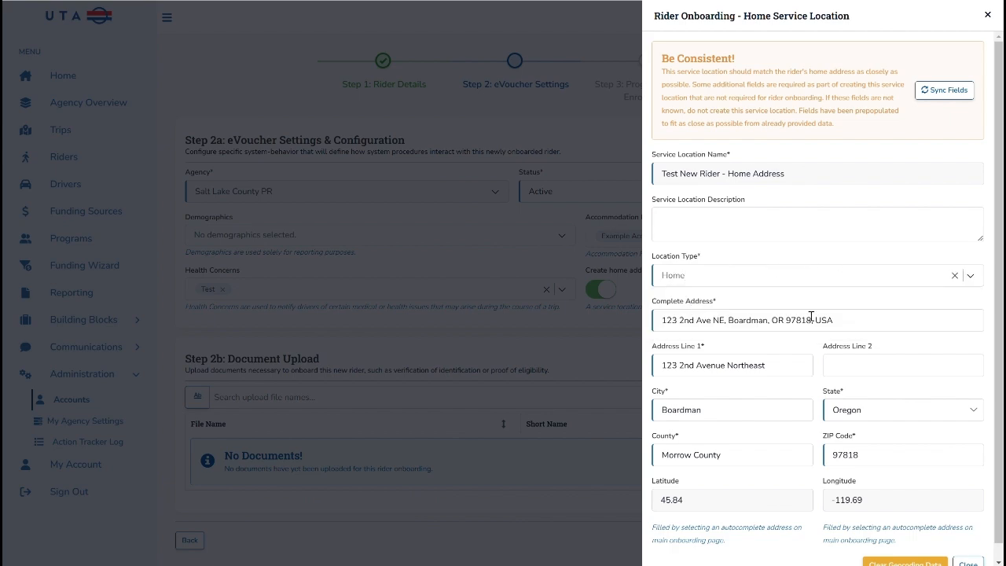
scroll(854, 341, down, 1)
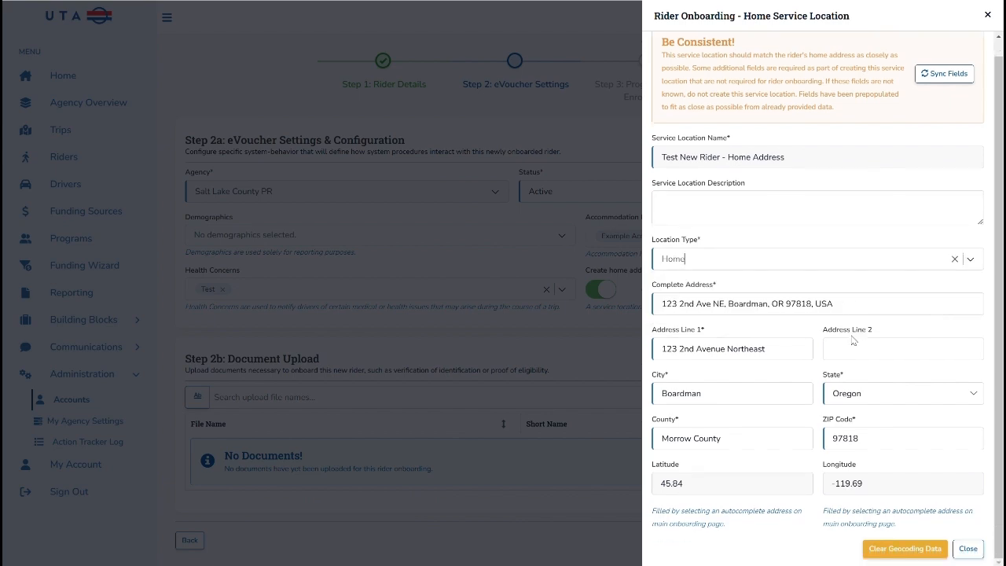
click(968, 548)
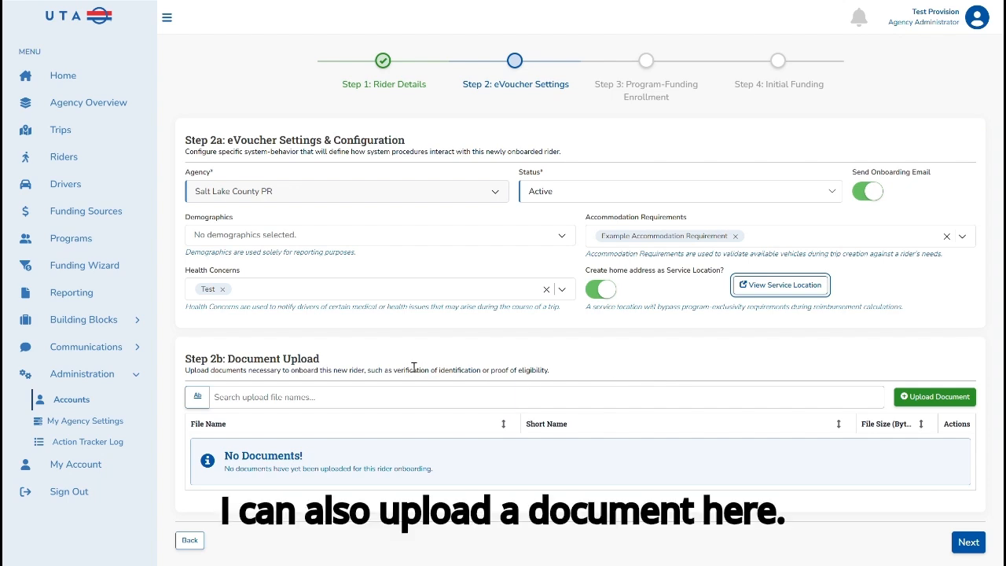
- Upload the file "Rectangle 3463617 - Copy.png" as an onboarding document and continue to program-funding enrollment
click(922, 398)
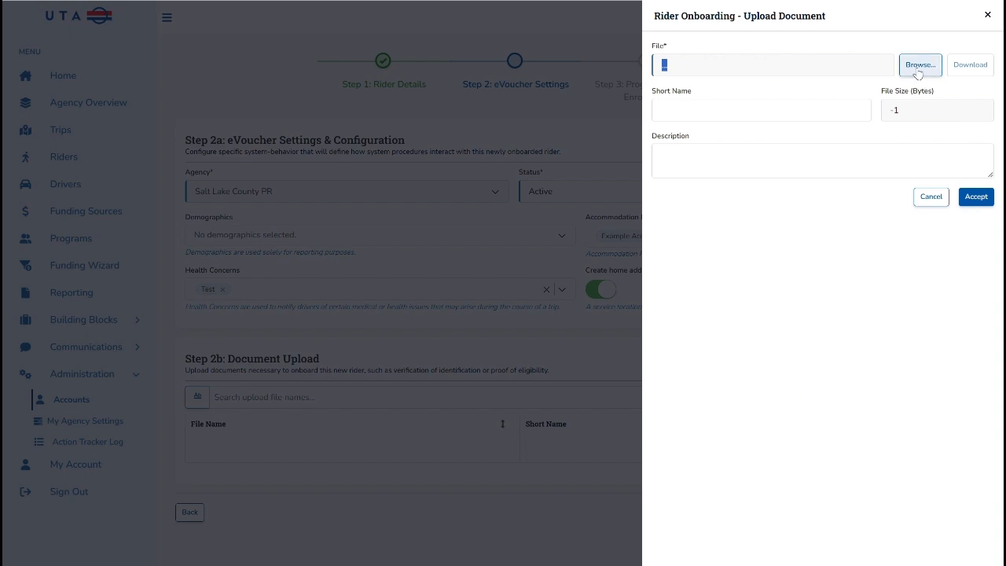
click(920, 68)
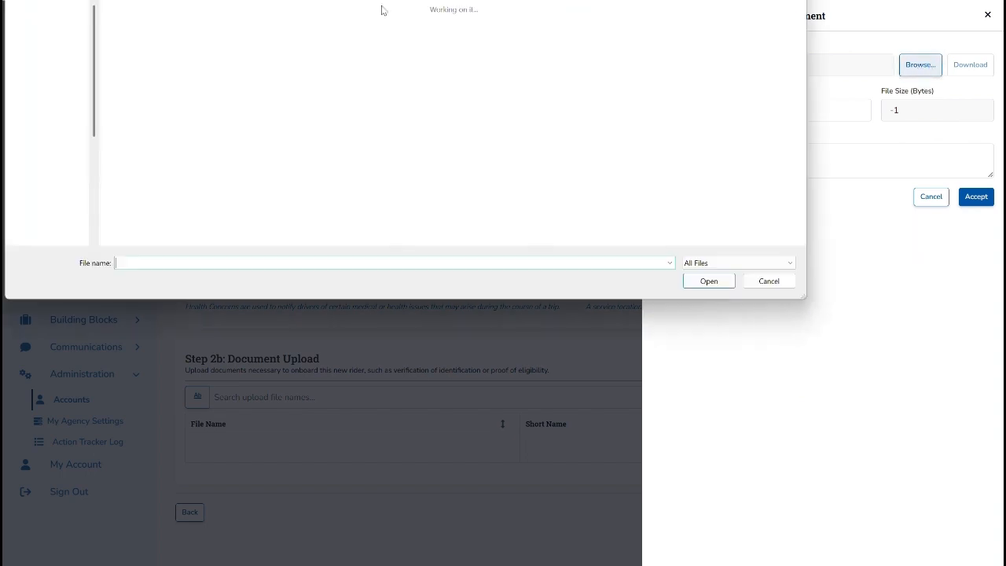
click(208, 27)
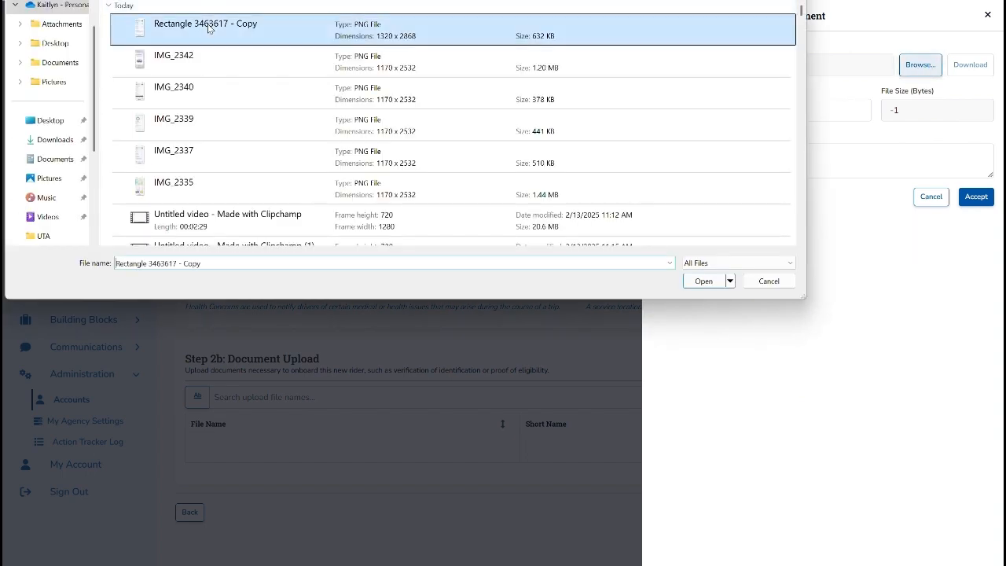
click(704, 280)
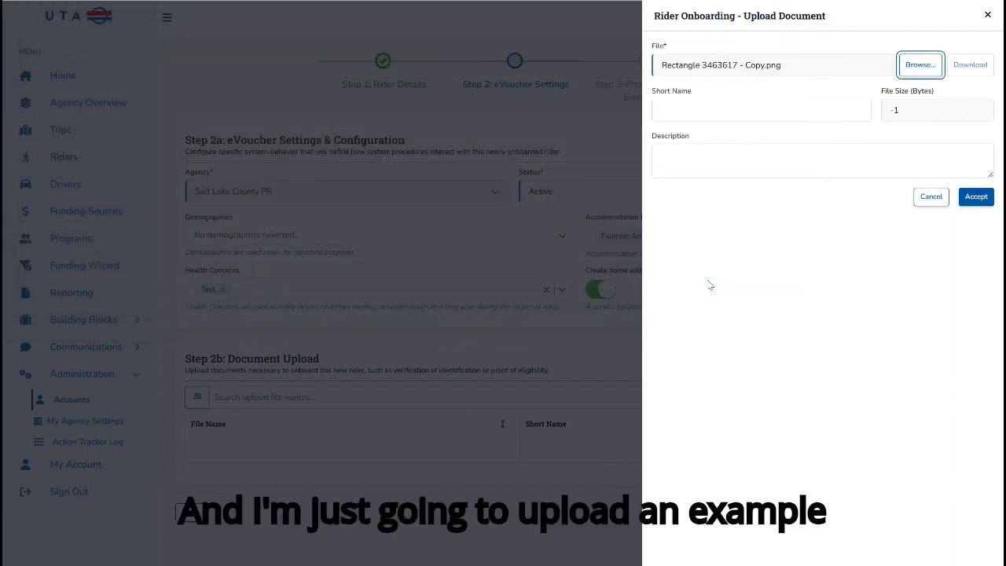
click(973, 202)
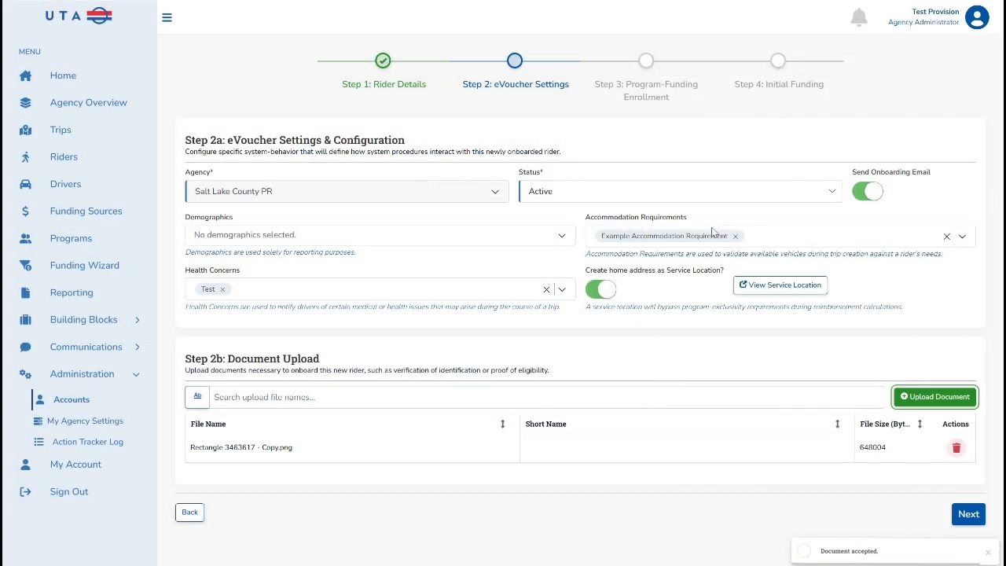
click(974, 522)
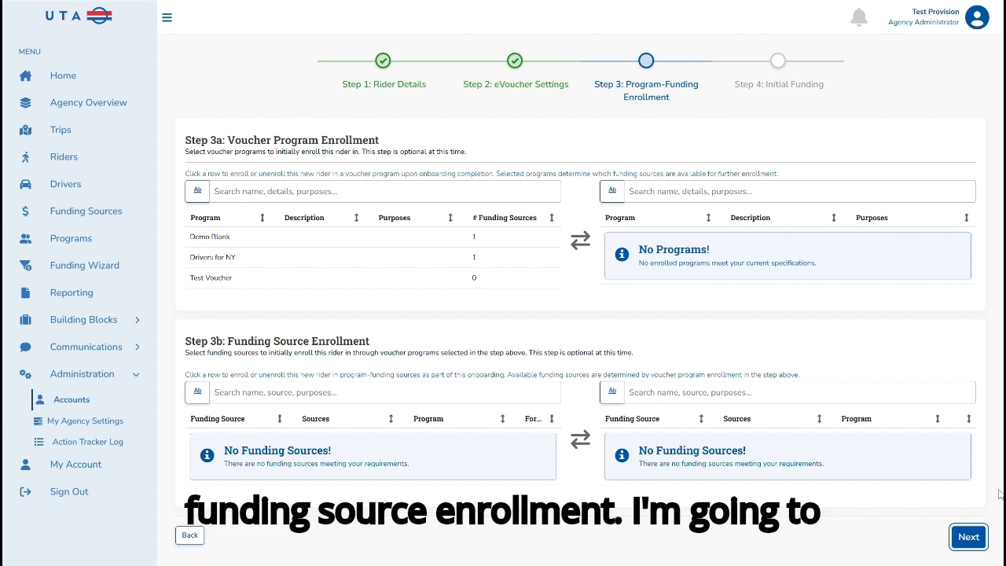
- Enroll the rider in the Demo Blank voucher program and its Blank Source funding source, and continue to initial funding
click(231, 240)
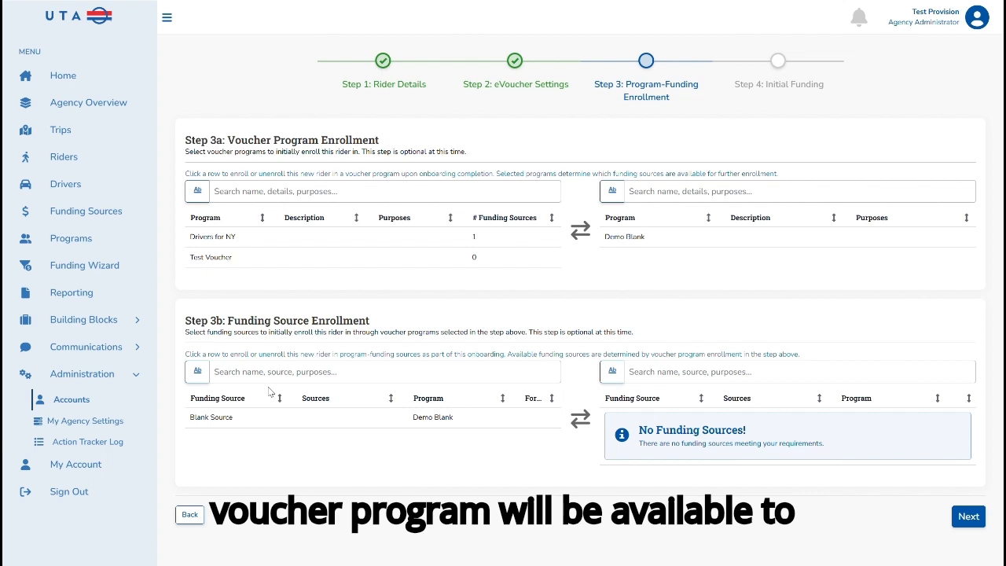
click(246, 424)
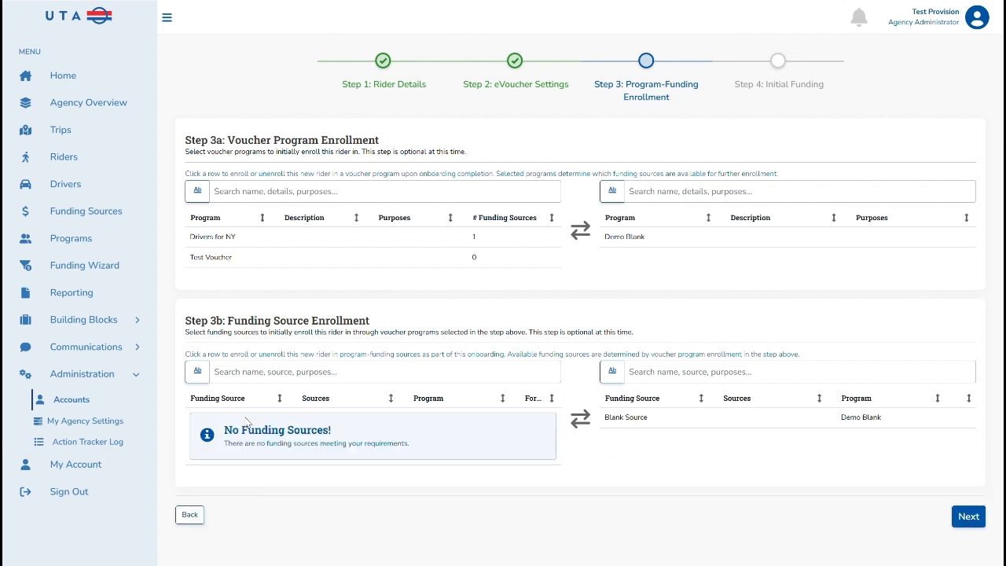
click(969, 517)
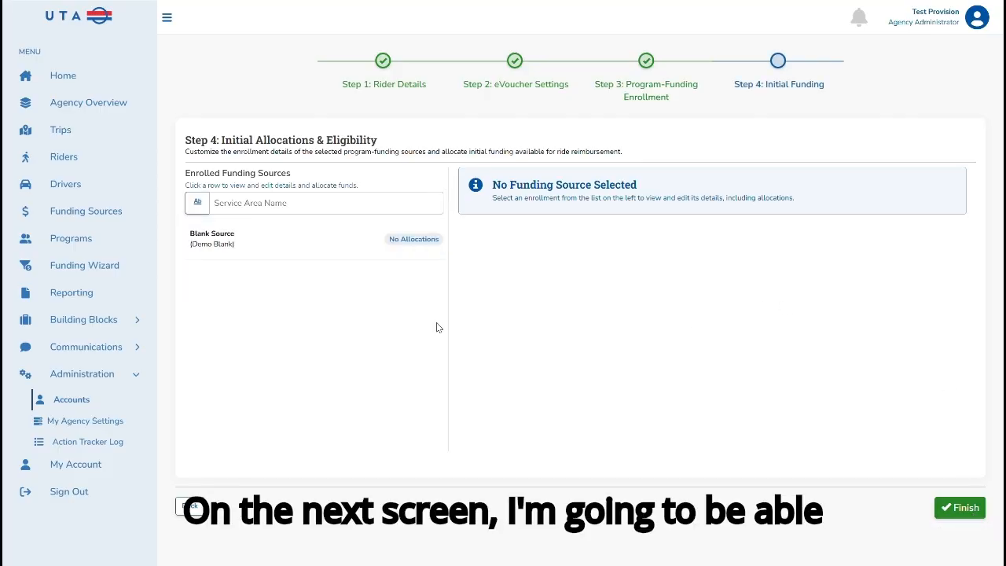
- Add an allocation for Blank Source using the 12/3/2024 - 12/25/2024 program-funding window
click(373, 250)
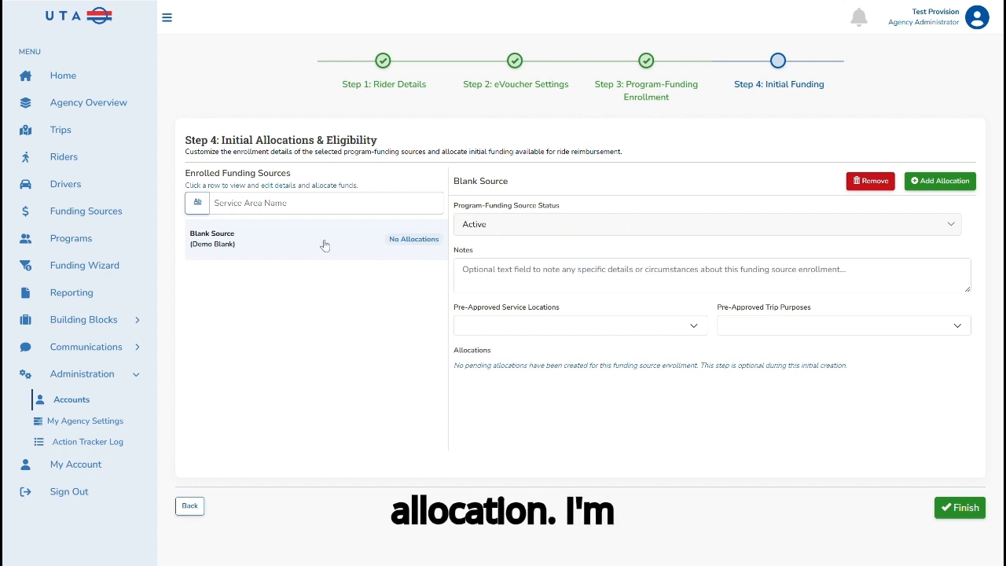
click(940, 182)
click(751, 157)
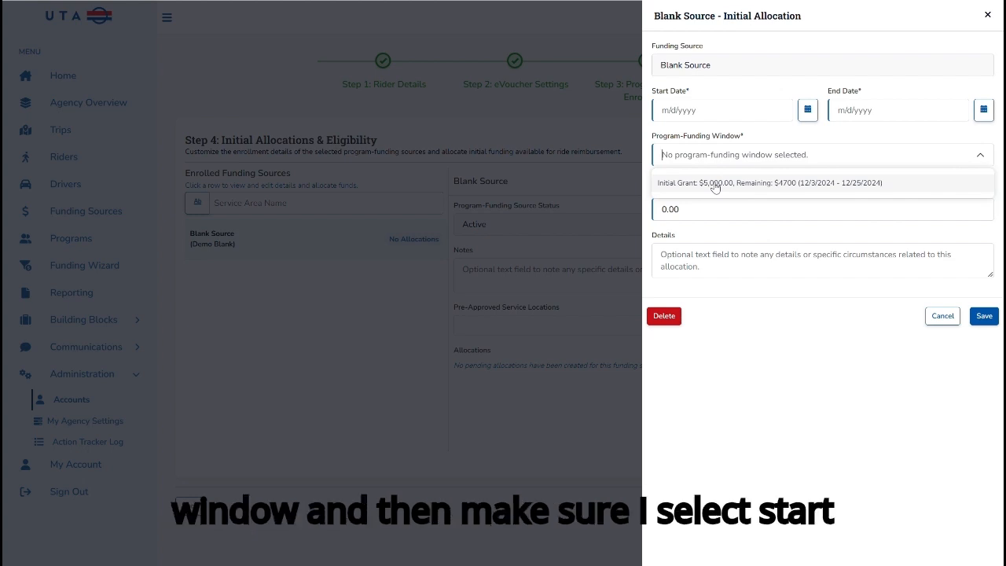
click(715, 183)
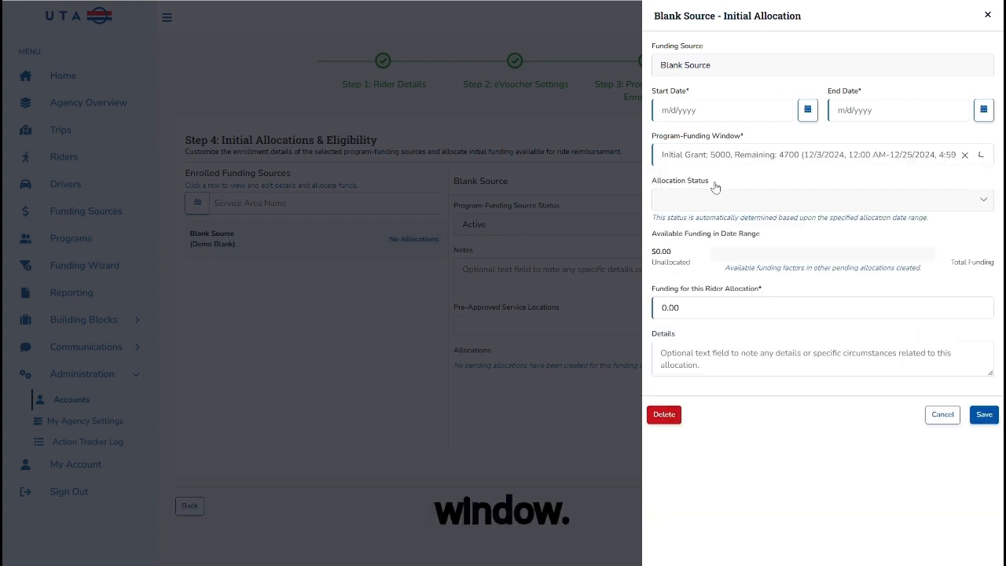
- Set the allocation's start date to 12/10/2024 and its end date to 12/20/2024
click(808, 111)
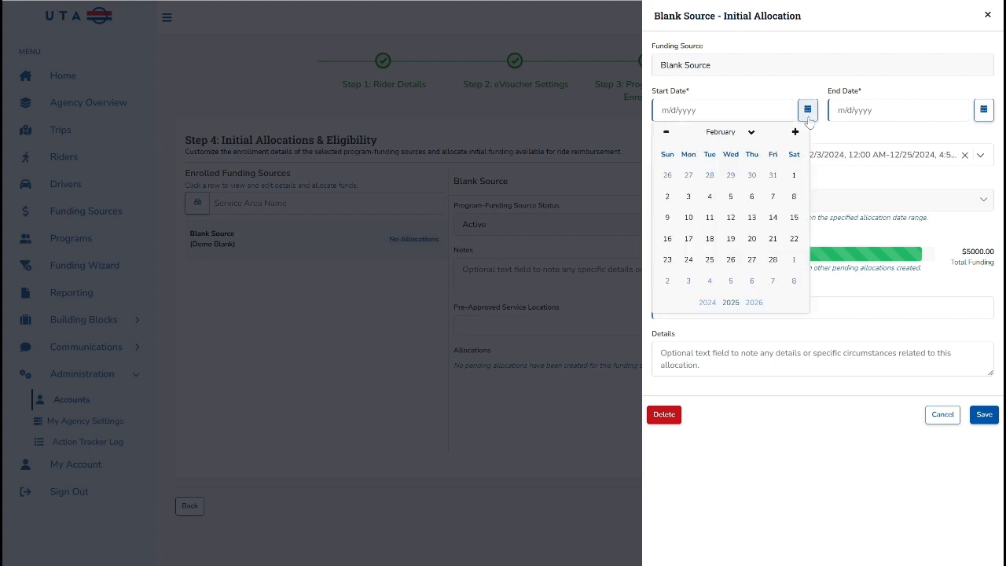
click(667, 133)
click(668, 133)
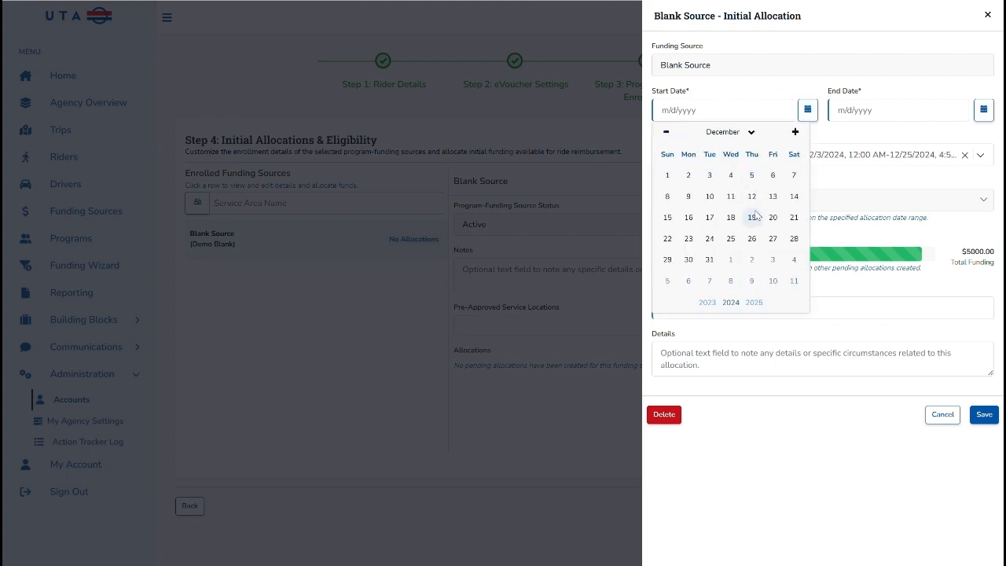
click(710, 195)
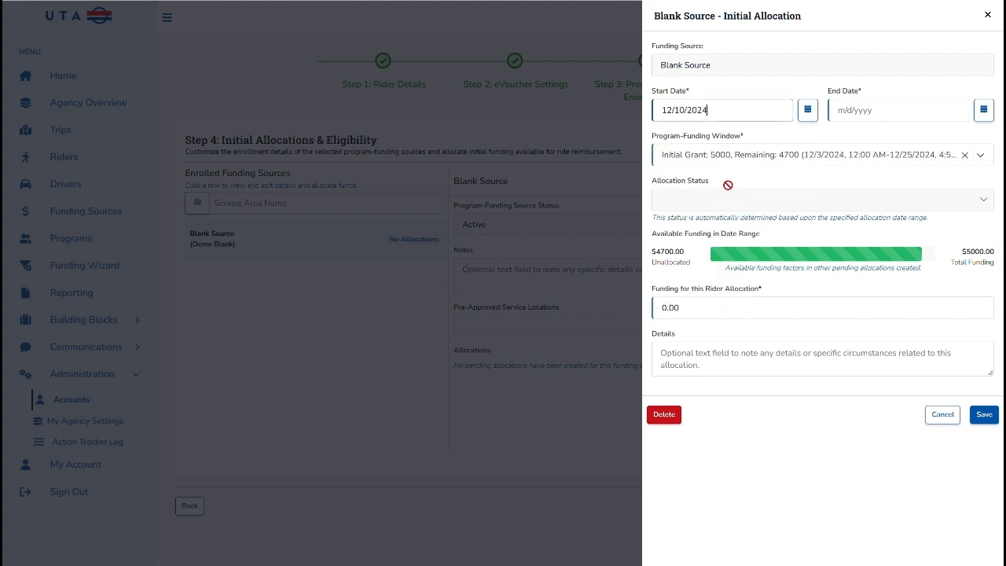
click(982, 109)
click(842, 132)
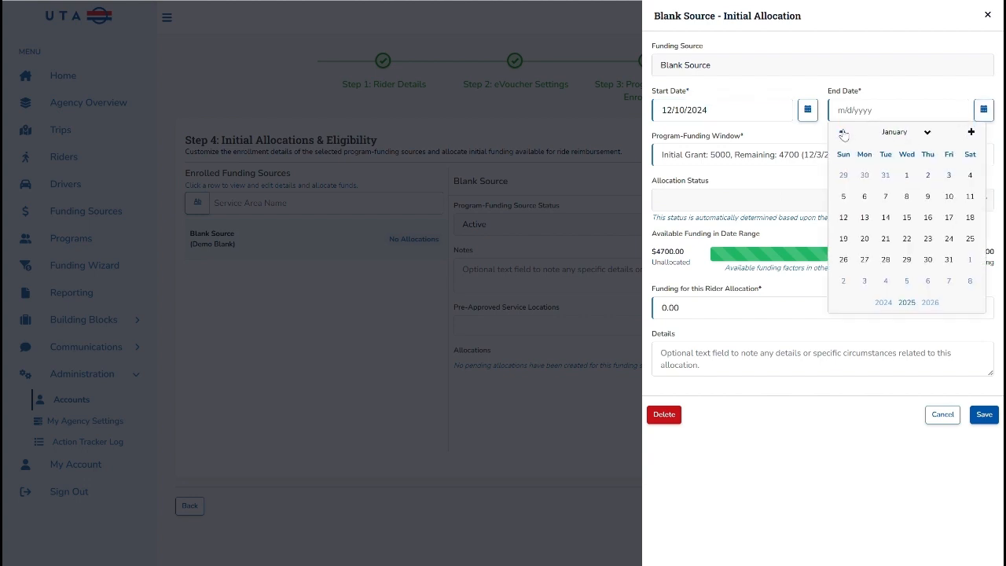
click(842, 132)
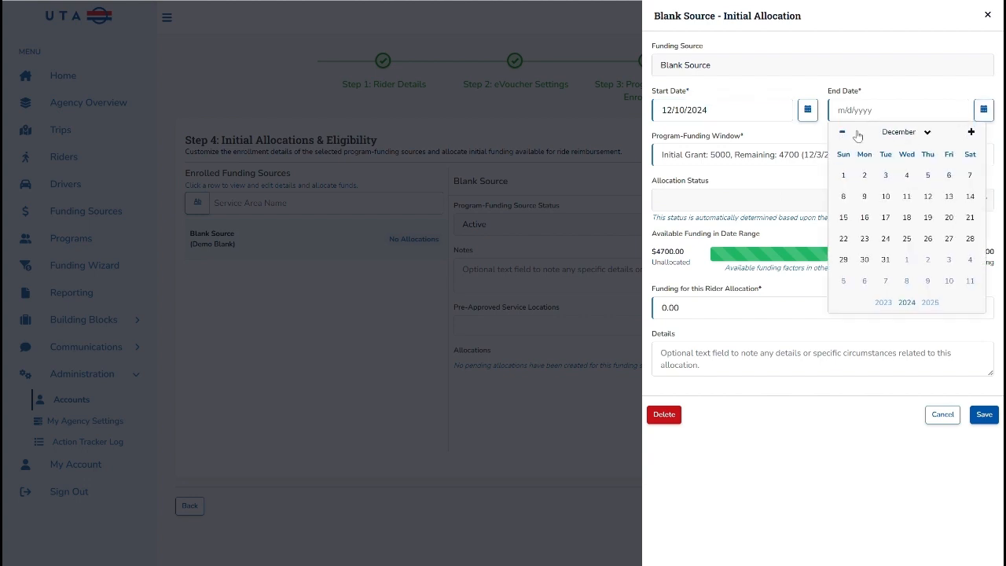
click(949, 218)
- Set the funding for this rider allocation to 100.00 and save the allocation
click(666, 307)
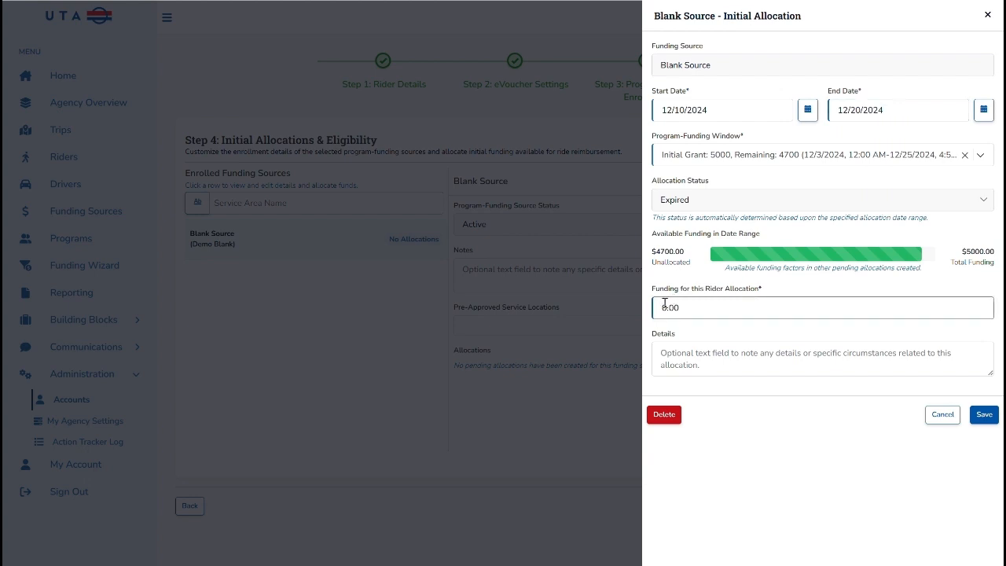
text(40)
click(984, 415)
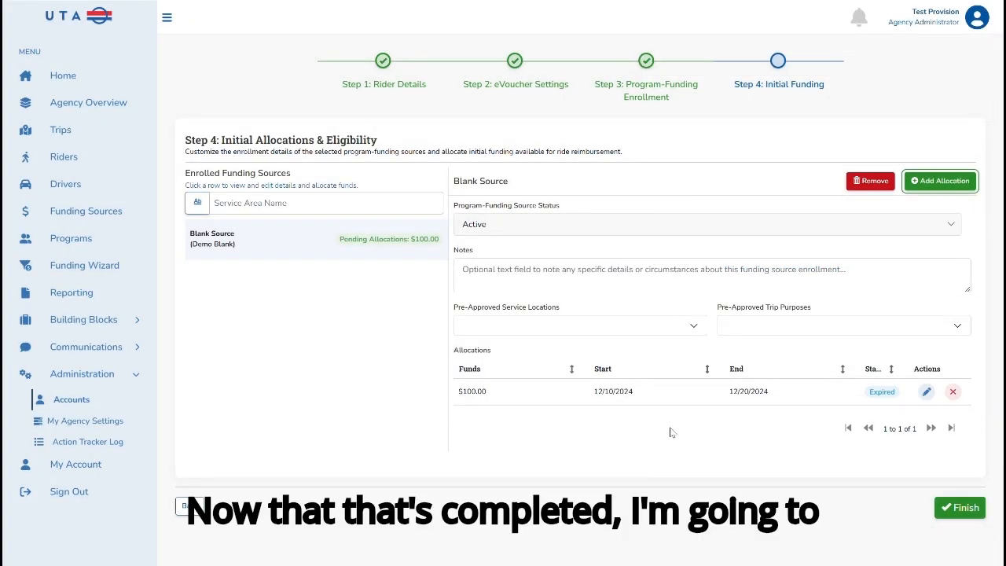
- Finish and confirm the rider onboarding, and dismiss the completion notice
click(953, 511)
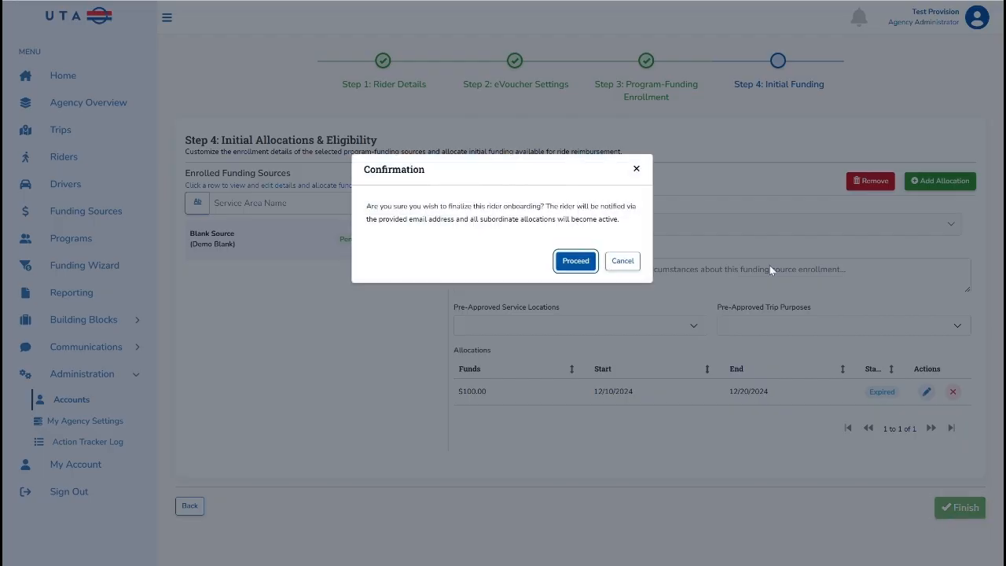
click(572, 265)
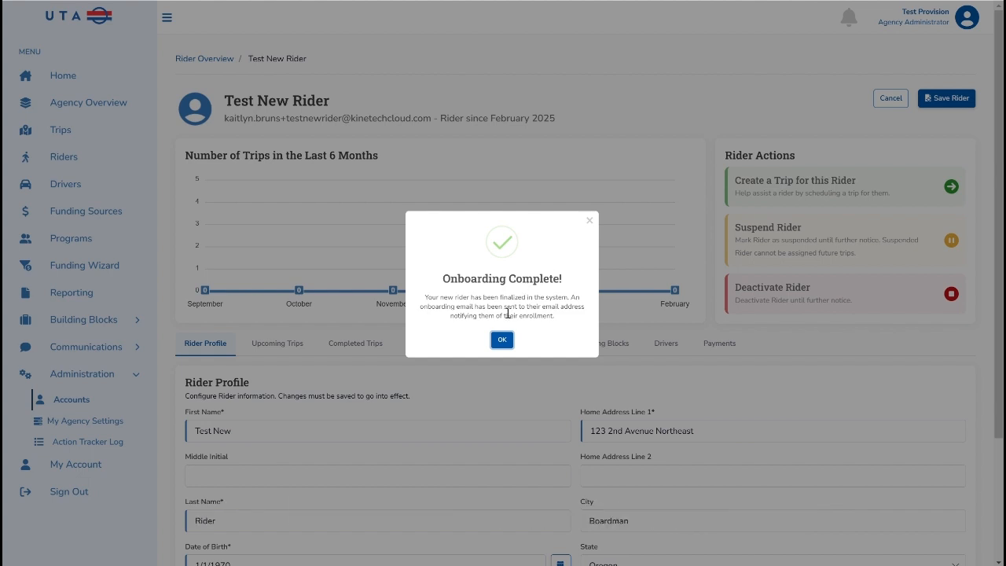
click(502, 340)
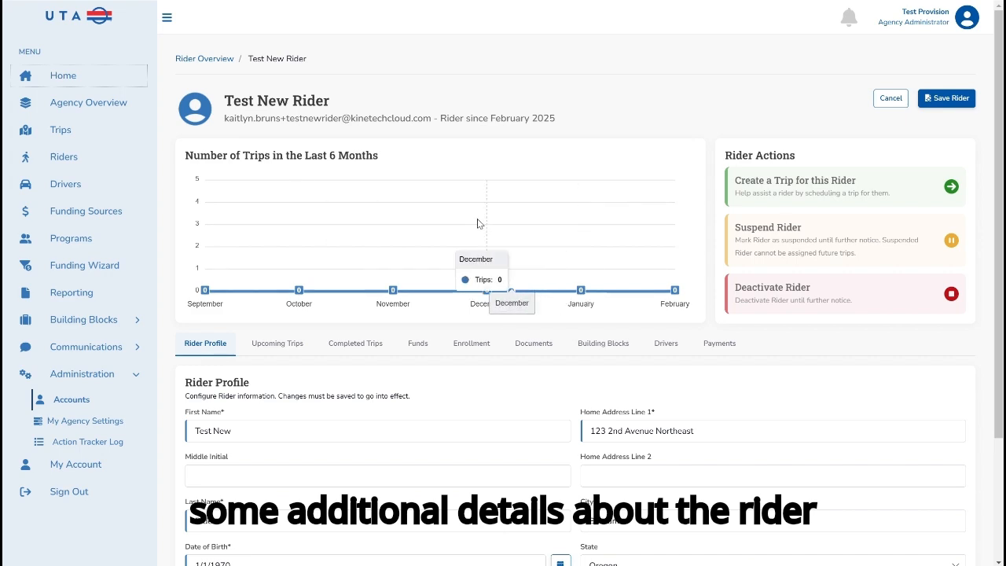
- Review the new rider's allocated funds, documents and building blocks in the rider's profile
scroll(479, 267, down, 2)
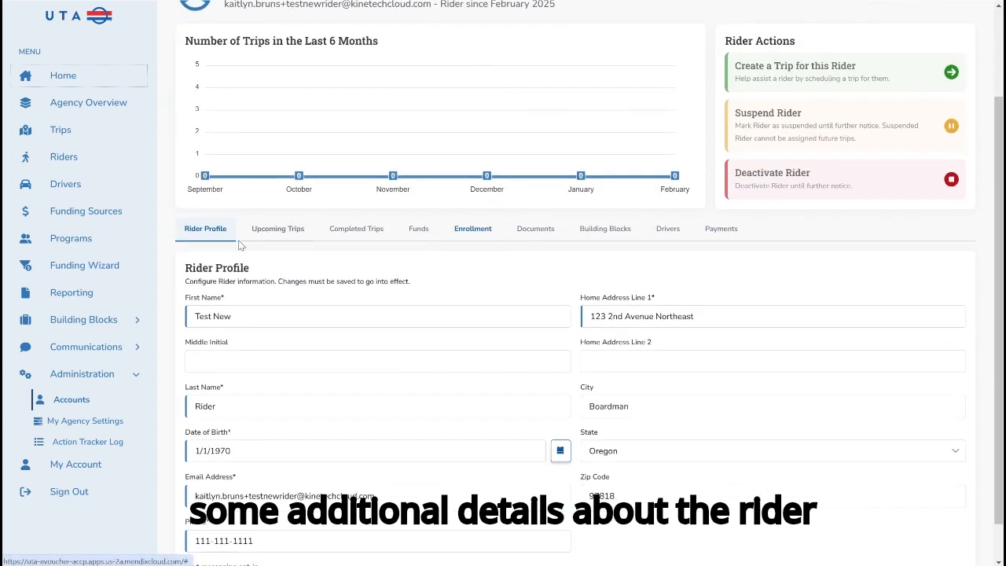
click(412, 229)
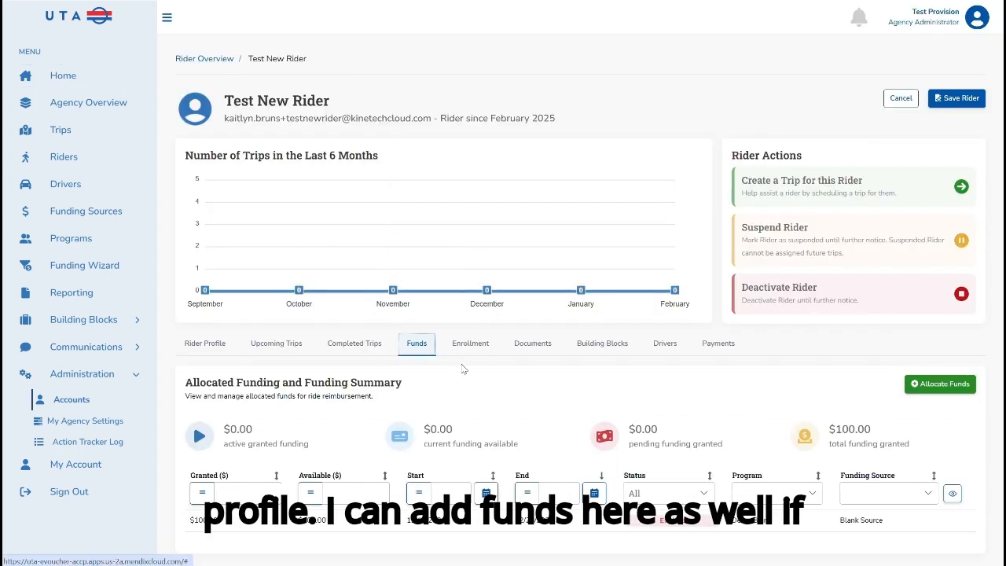
click(531, 354)
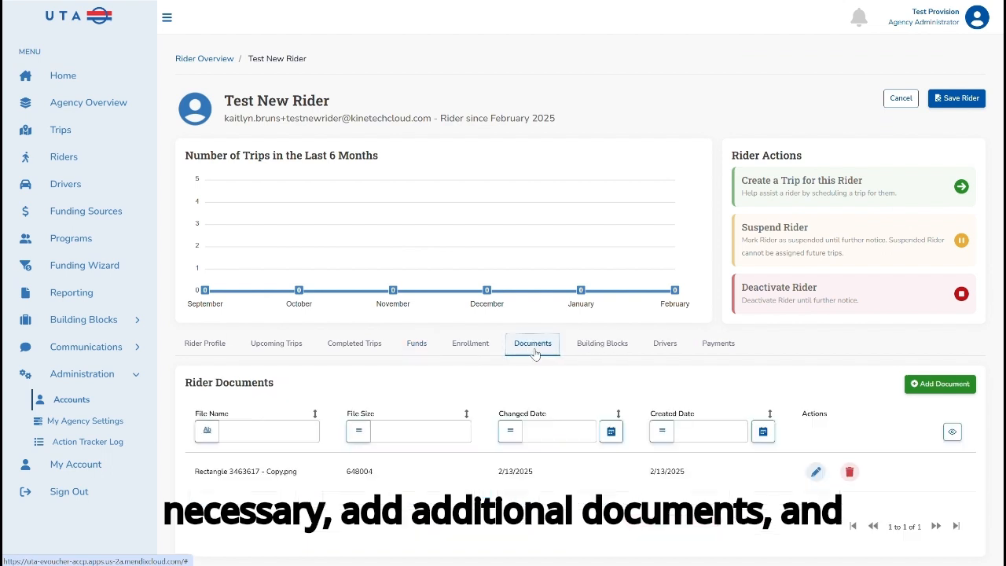
click(589, 355)
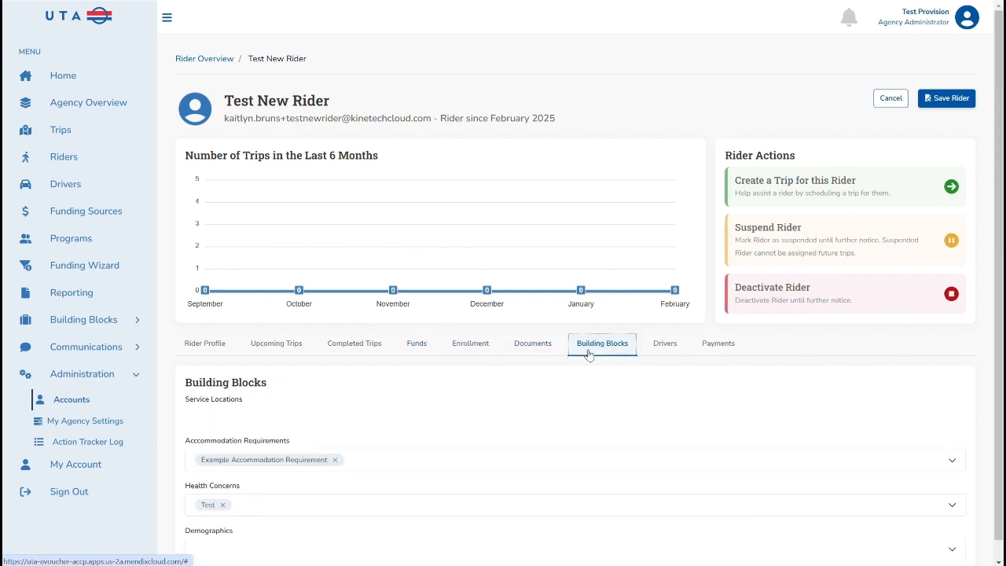